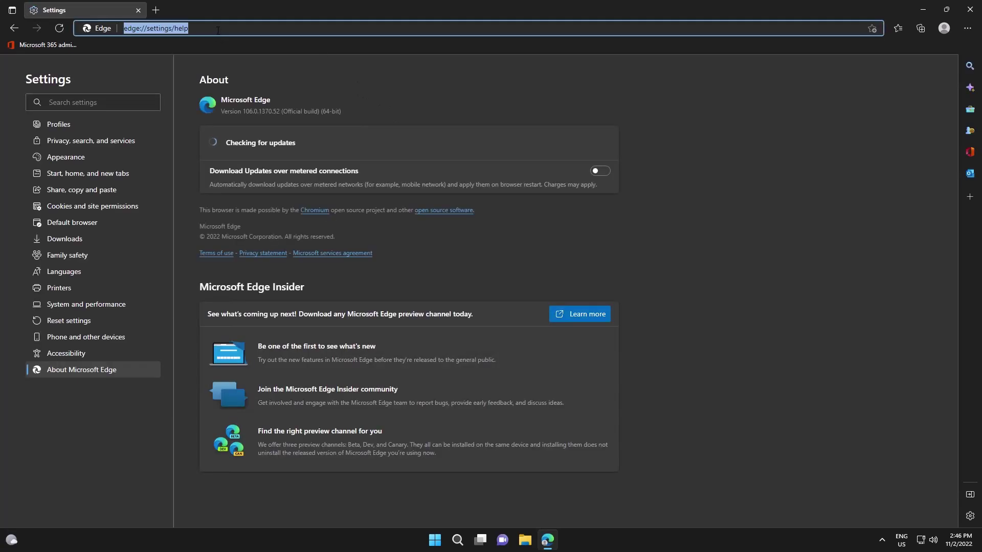
{"action": "type", "text": "https://"}
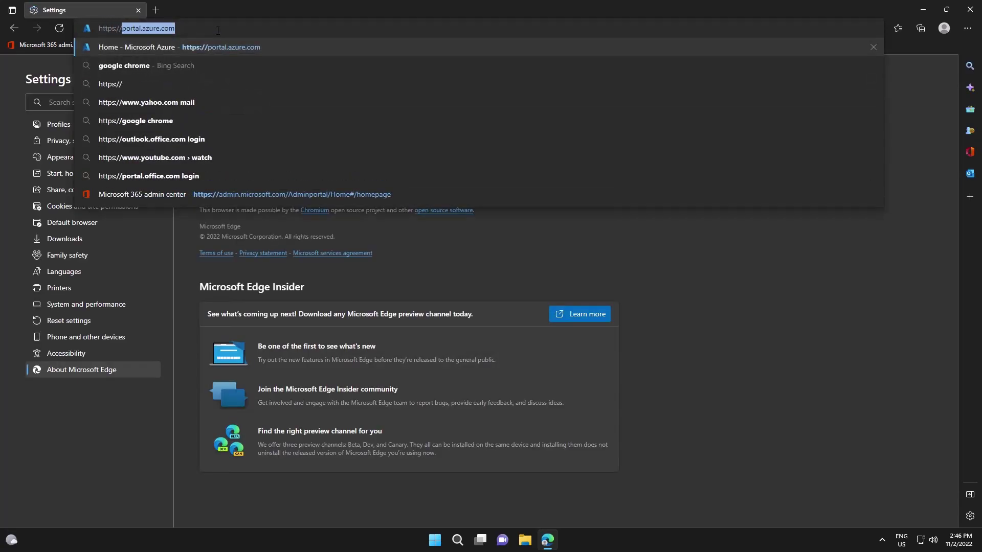
{"action": "type", "text": "pcm"}
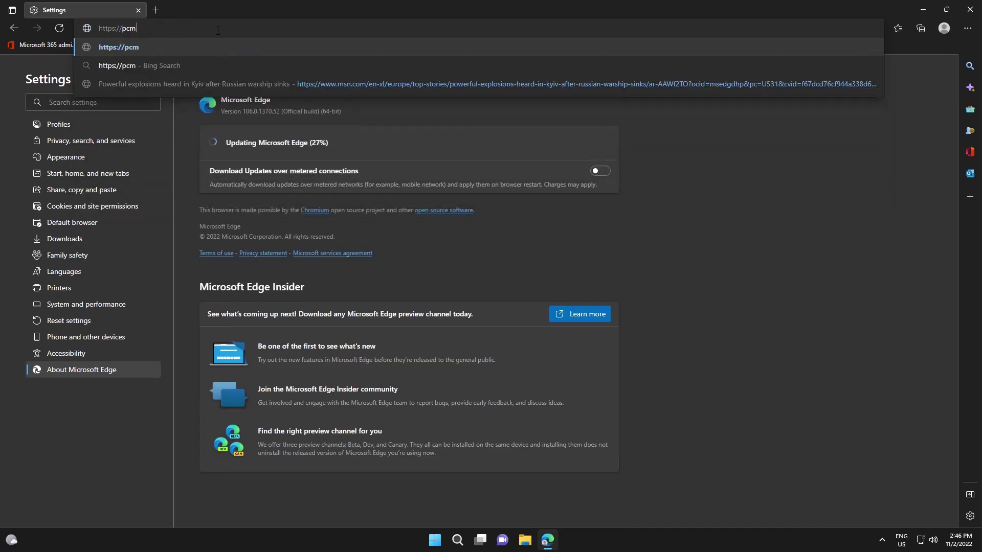
{"action": "type", "text": "anager.mic"}
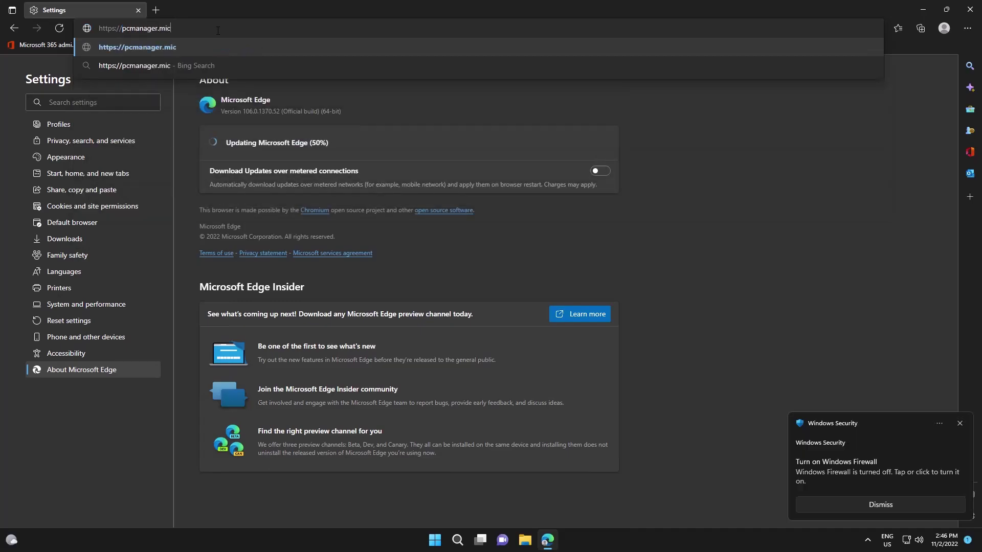
{"action": "type", "text": "rosoft."}
{"action": "key", "text": "BackSpace"}
{"action": "type", "text": "t.com"}
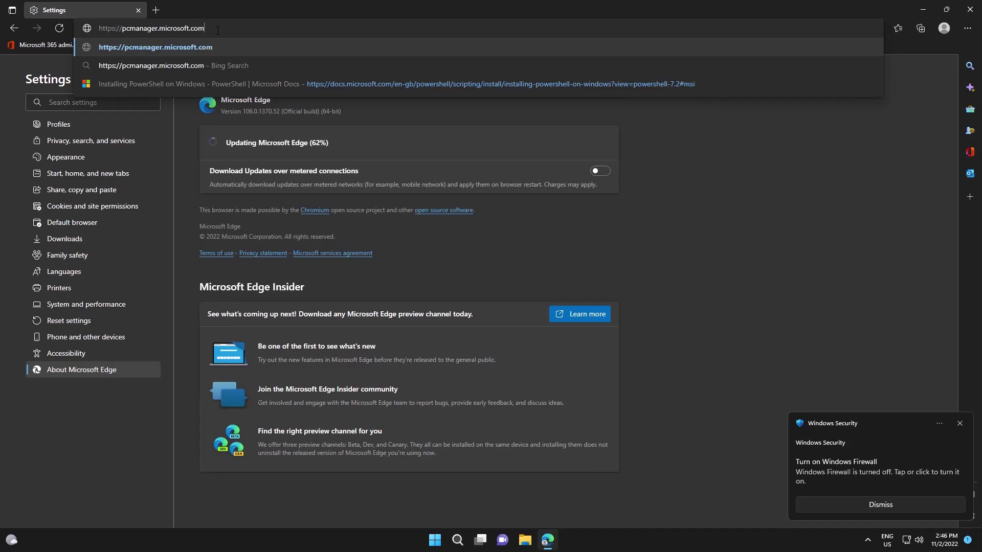
{"action": "key", "text": "Return"}
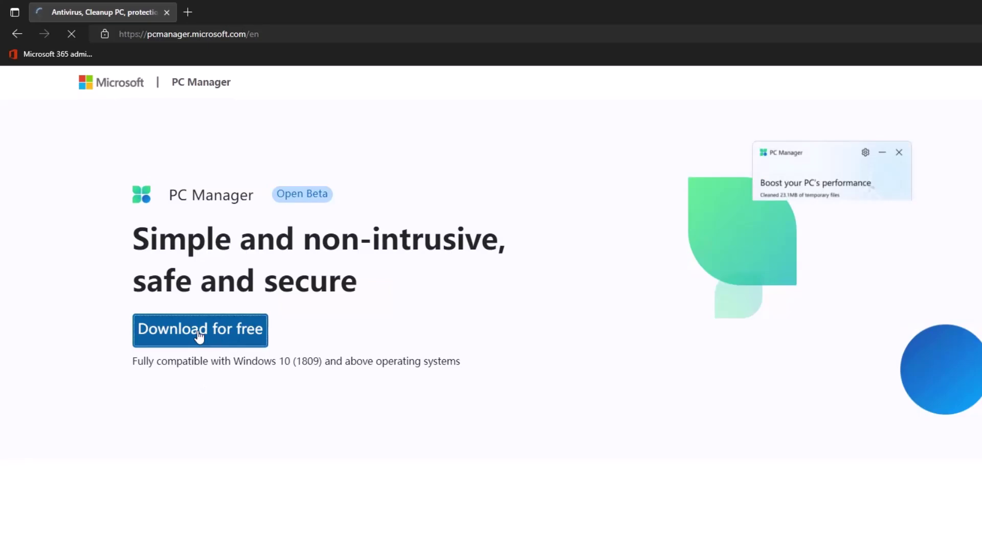
Download the MSPCManagerSetup (1).exe installer with the Download for free button.
{"action": "left_click", "coordinate": [227, 330]}
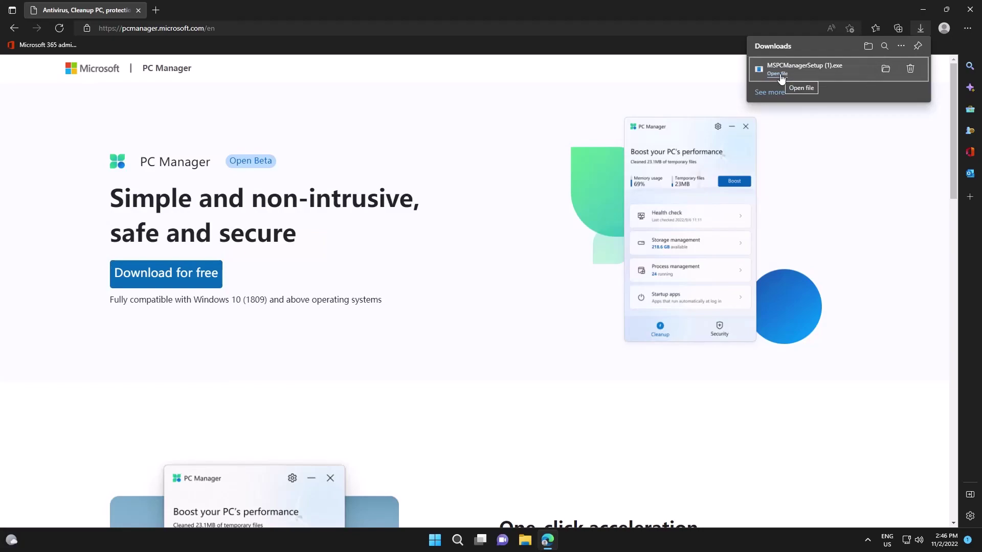
Run MSPCManagerSetup (1).exe, accept the licence terms, install PC Manager and minimize Edge.
{"action": "left_click", "coordinate": [778, 74]}
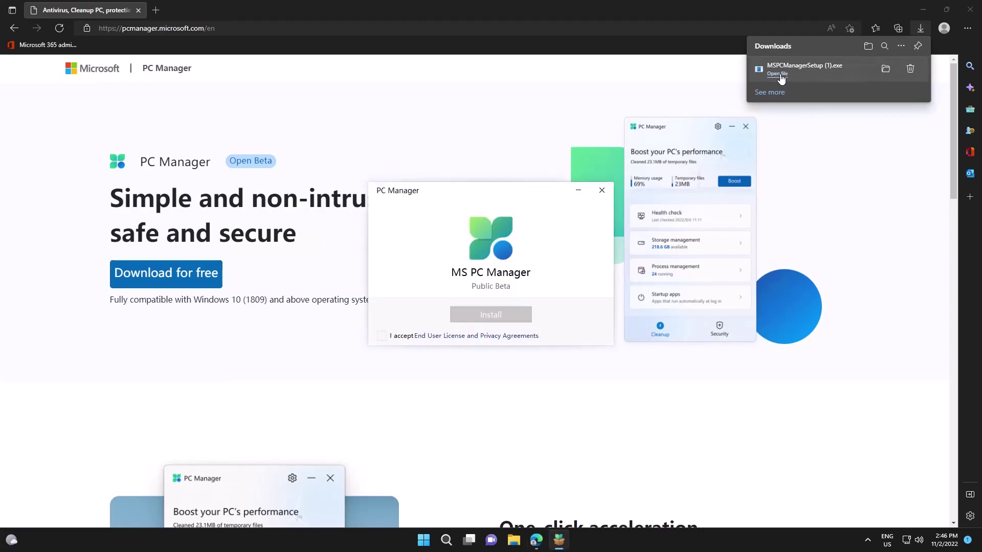
{"action": "left_click", "coordinate": [381, 336]}
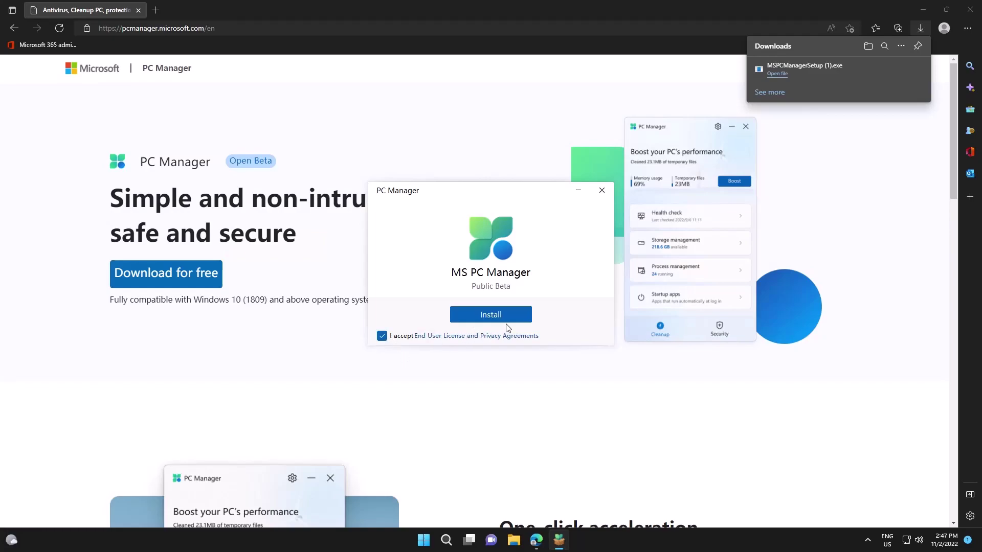
{"action": "left_click", "coordinate": [485, 317]}
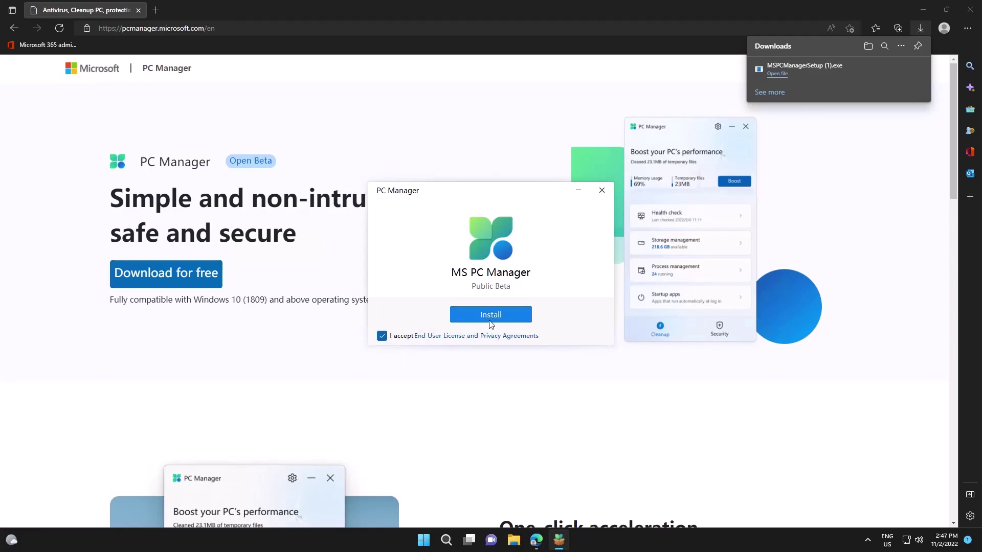
{"action": "left_click", "coordinate": [924, 12]}
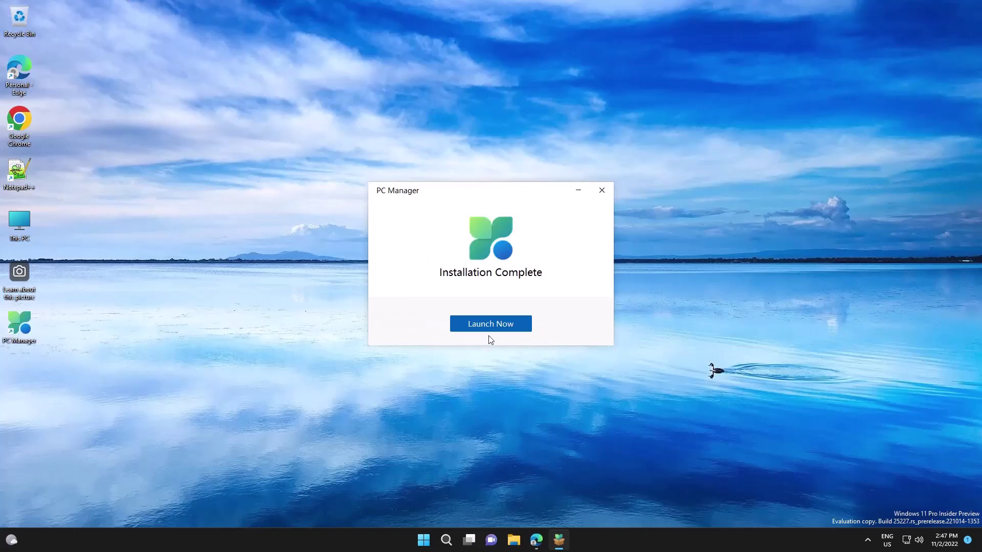
Launch PC Manager and run Boost, cutting memory usage from 74% to 62%.
{"action": "left_click", "coordinate": [480, 321]}
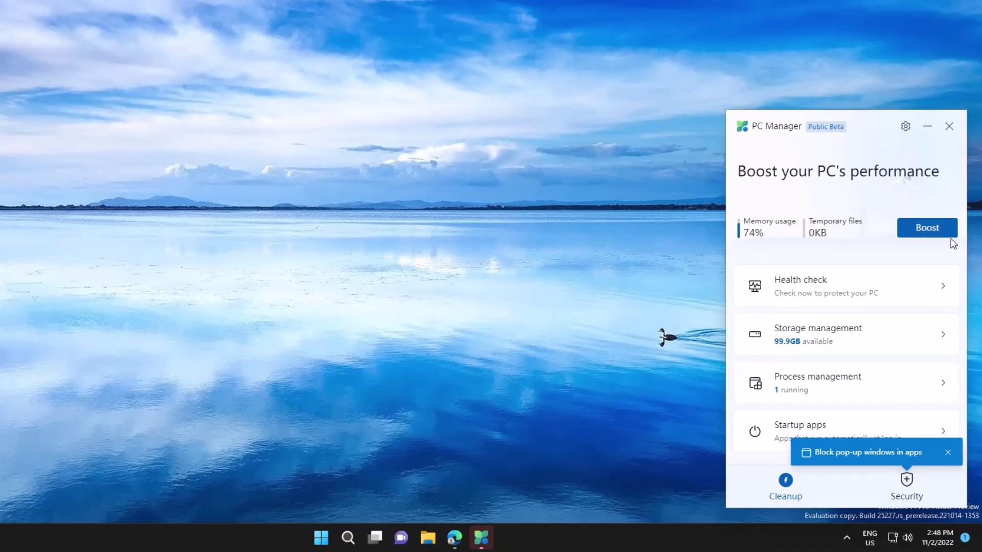
{"action": "left_click", "coordinate": [921, 234]}
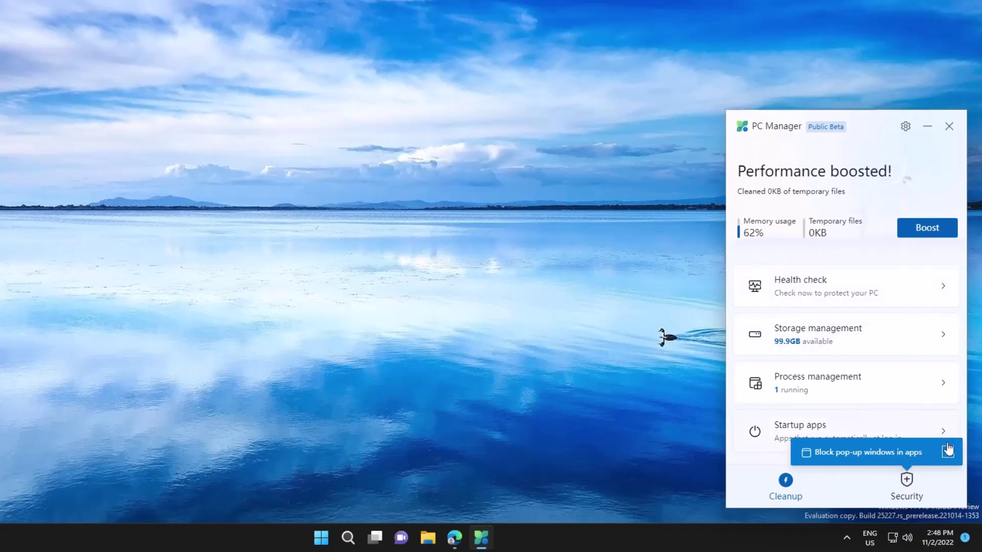
Run a health check including Potential issues and Startup apps to disable, and apply all fixes.
{"action": "left_click", "coordinate": [810, 291]}
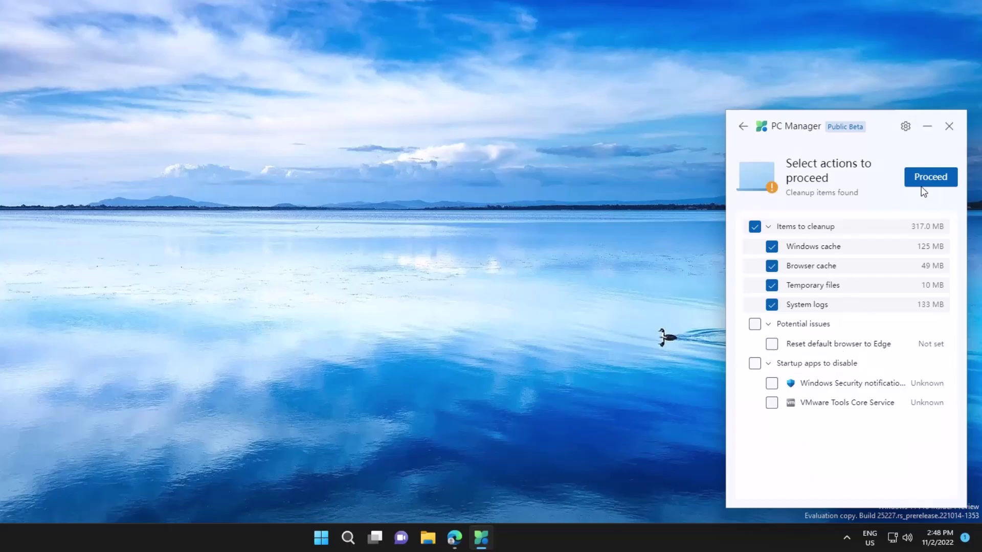
{"action": "left_click", "coordinate": [755, 324]}
{"action": "left_click", "coordinate": [755, 363]}
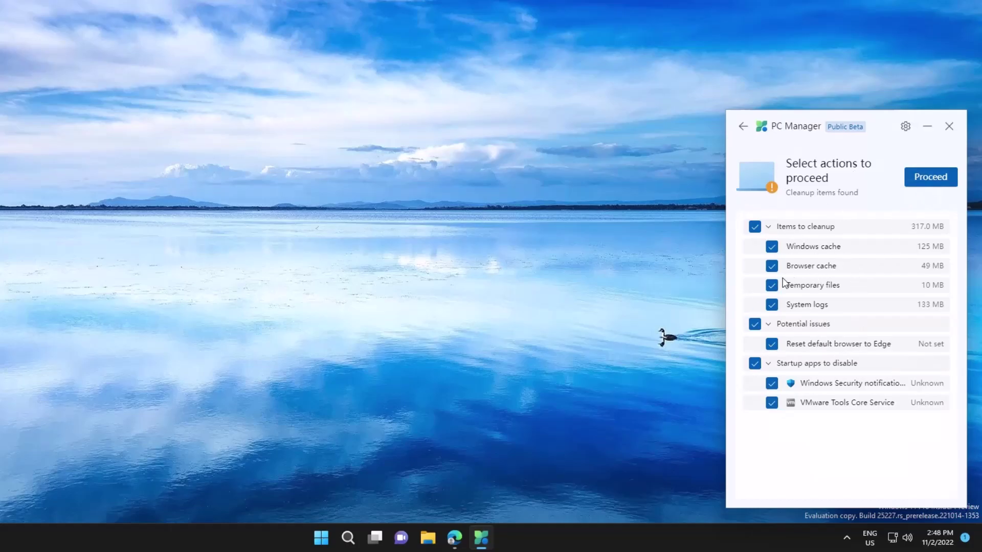
{"action": "left_click", "coordinate": [931, 177]}
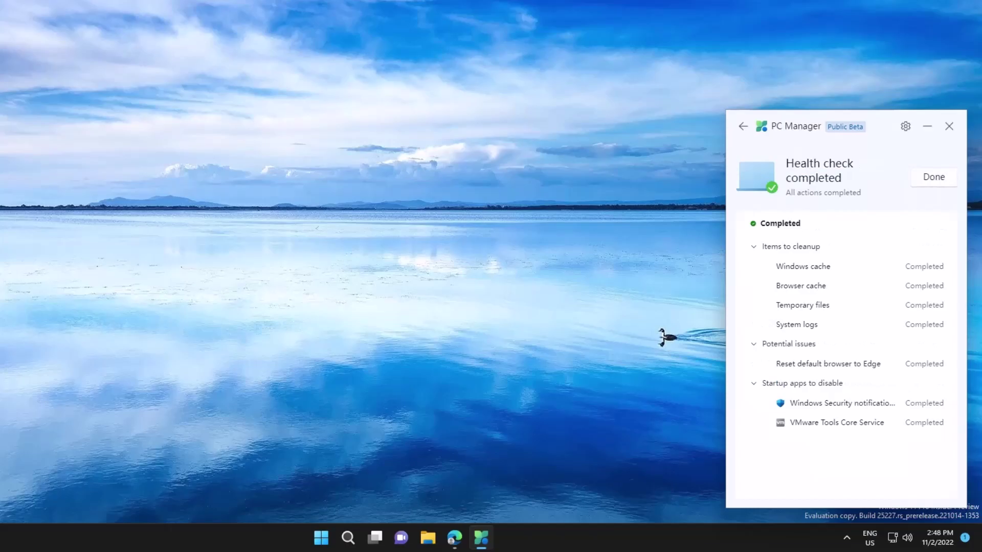
In Storage Manager, show C: files over 10 MB in File Explorer, then open Installed apps.
{"action": "left_click", "coordinate": [742, 128]}
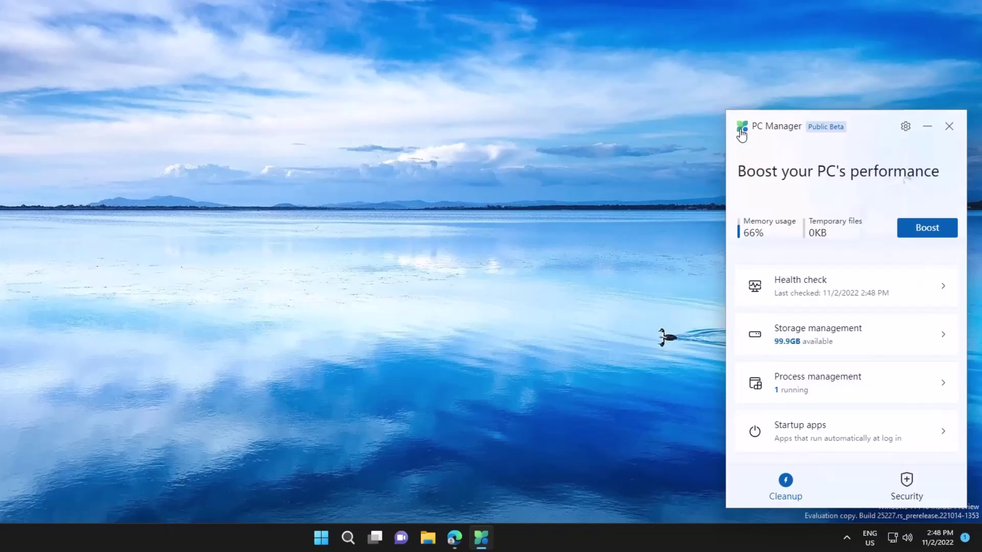
{"action": "left_click", "coordinate": [849, 354]}
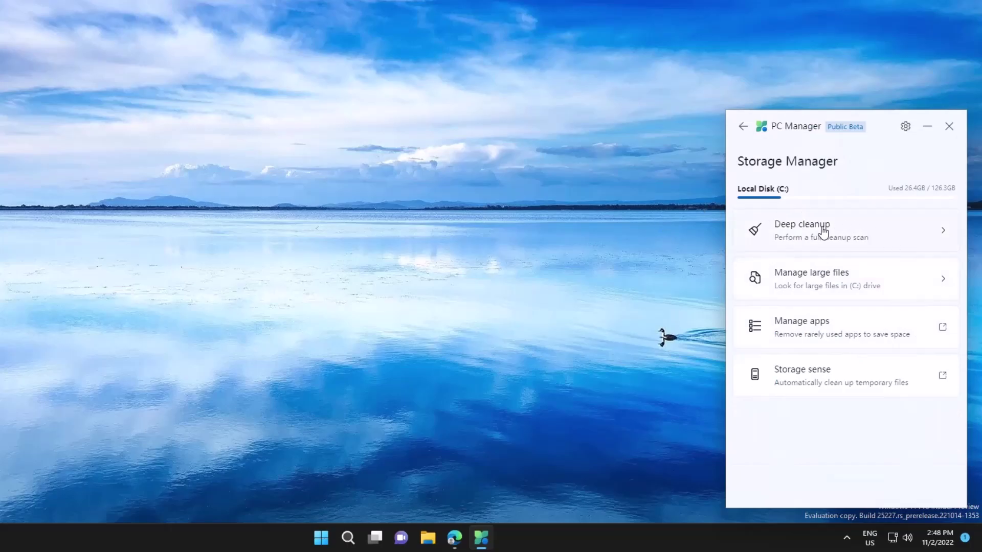
{"action": "left_click", "coordinate": [816, 285]}
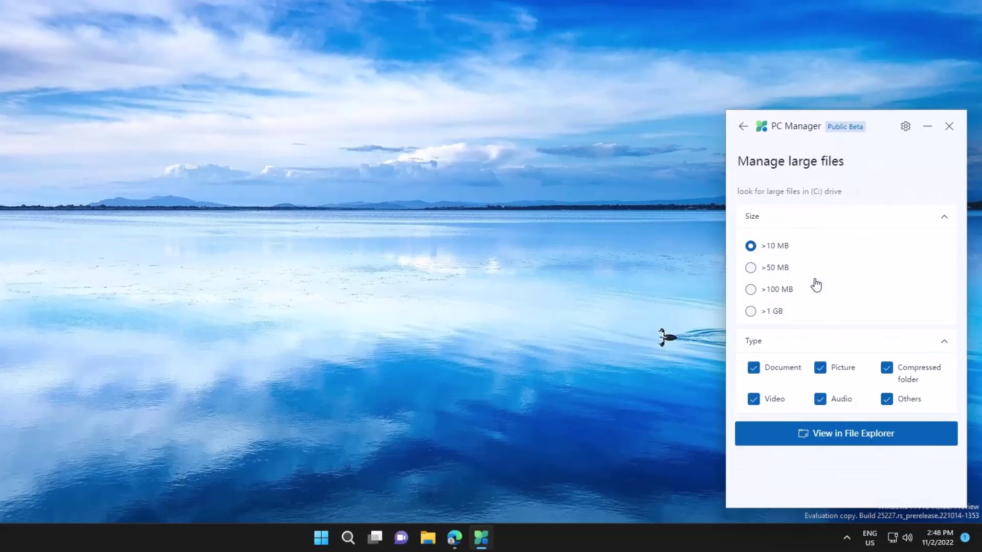
{"action": "left_click", "coordinate": [848, 435]}
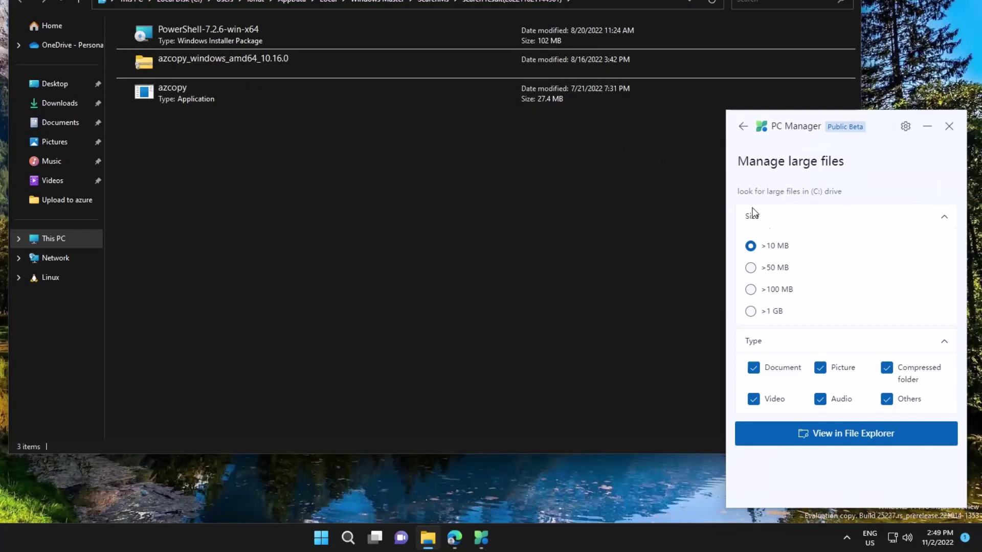
{"action": "left_click", "coordinate": [744, 127]}
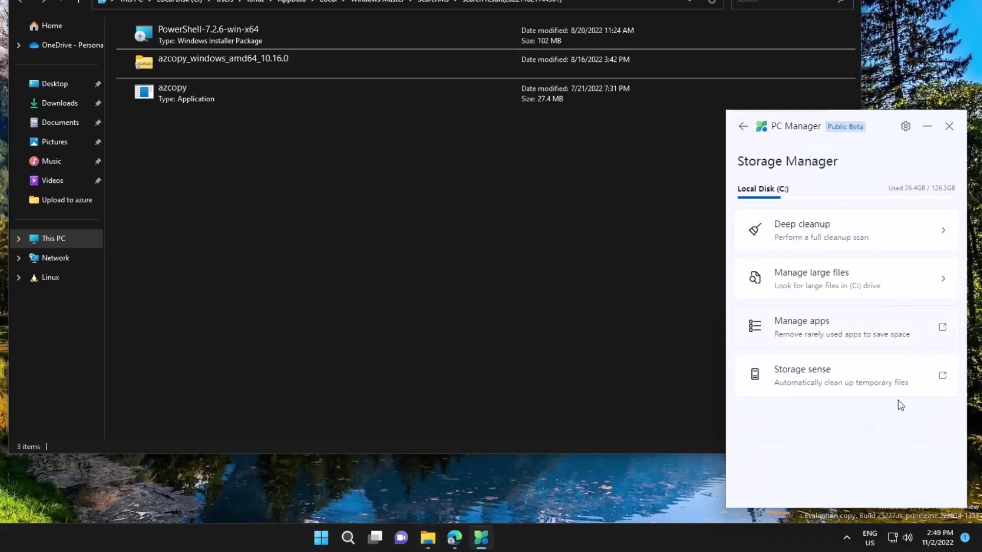
{"action": "left_click", "coordinate": [820, 326]}
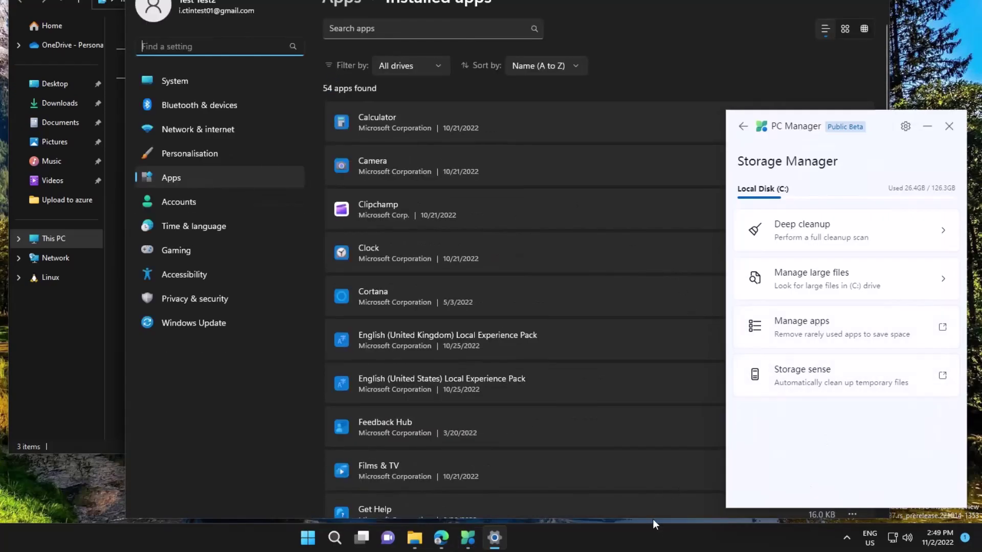
Review startup apps, toggling Microsoft OneDrive and Windows Security notifications, then go to Security.
{"action": "left_click", "coordinate": [742, 125]}
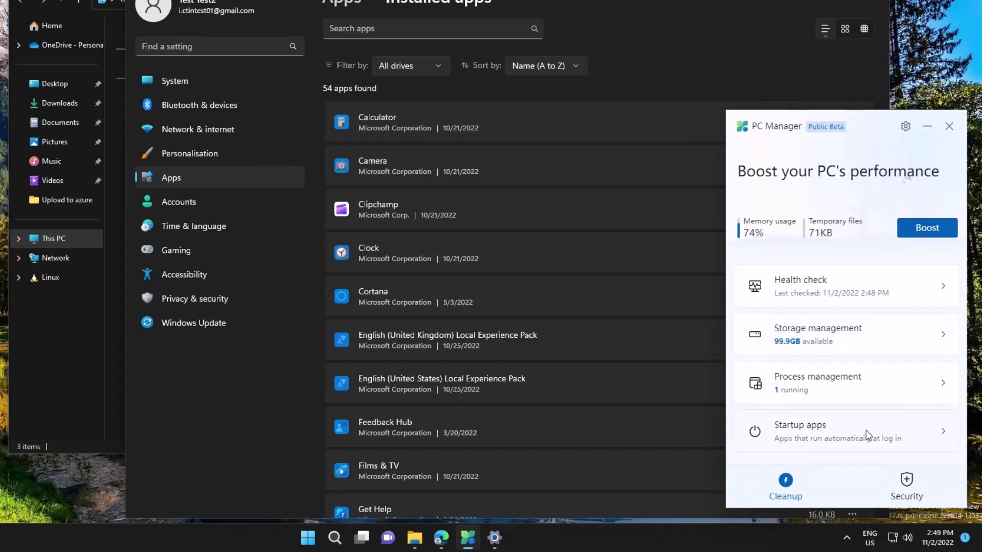
{"action": "left_click", "coordinate": [798, 429]}
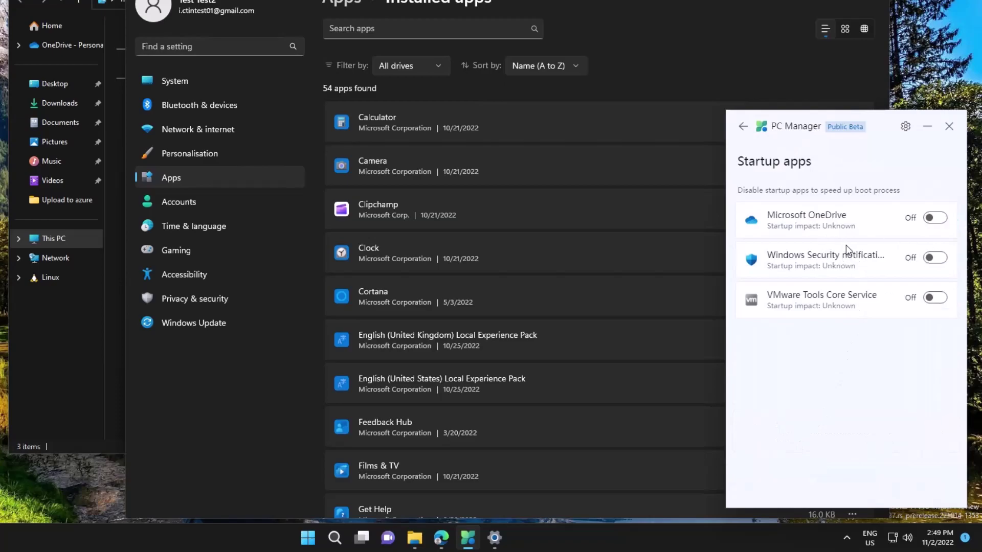
{"action": "left_click", "coordinate": [935, 218]}
{"action": "left_click", "coordinate": [935, 258]}
{"action": "left_click", "coordinate": [743, 126]}
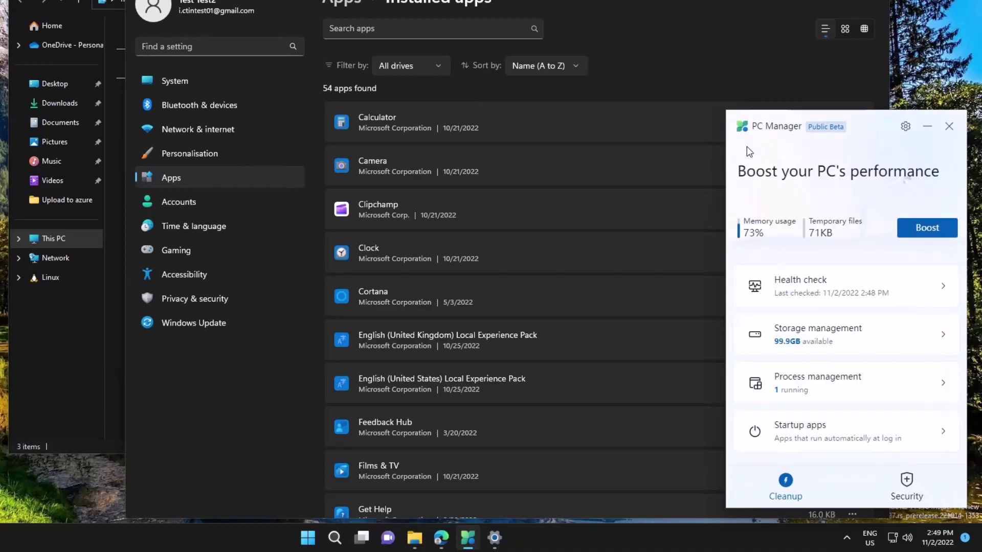
{"action": "left_click", "coordinate": [918, 482]}
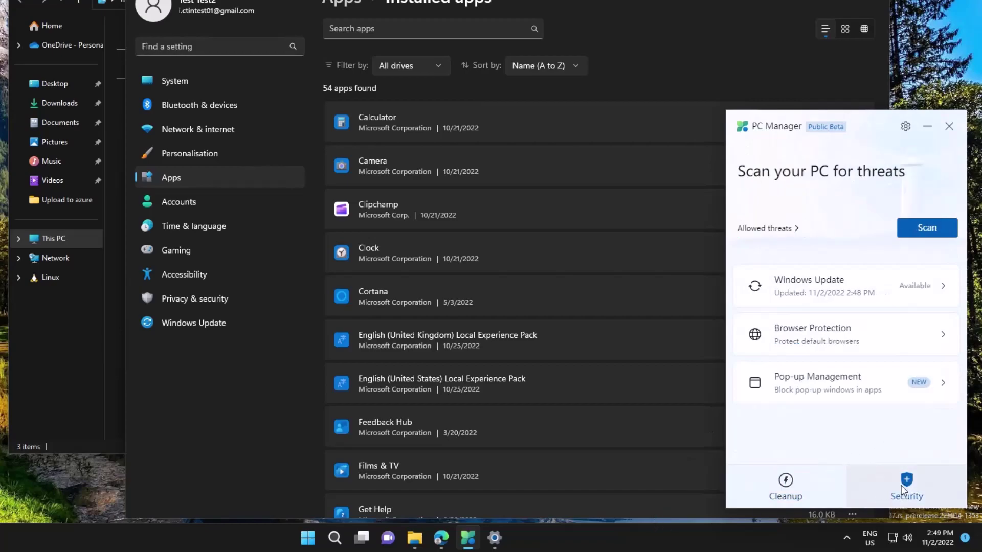
Start updating PowerShell v7.2.7 and the Windows 11 Insider Preview from Windows Update.
{"action": "left_click", "coordinate": [839, 285]}
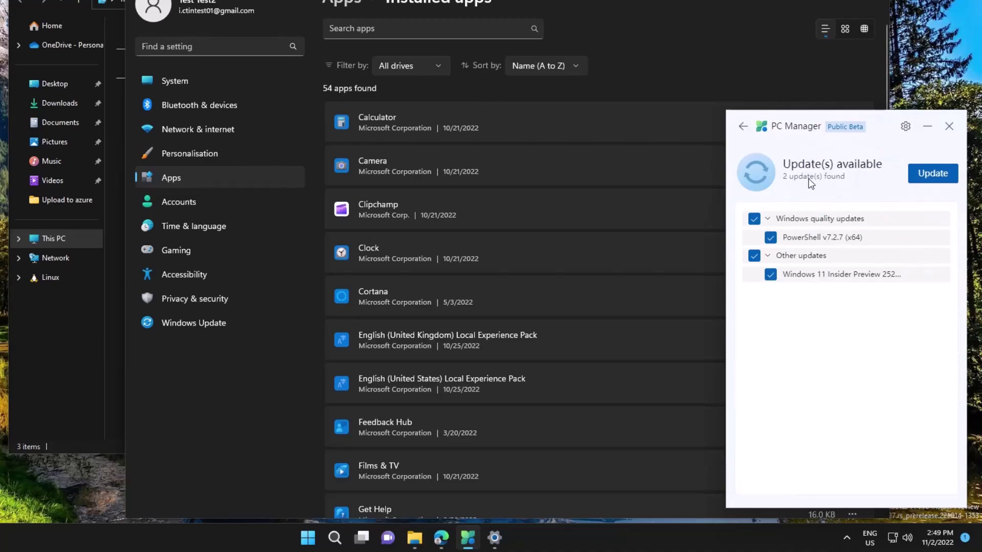
{"action": "left_click", "coordinate": [743, 126]}
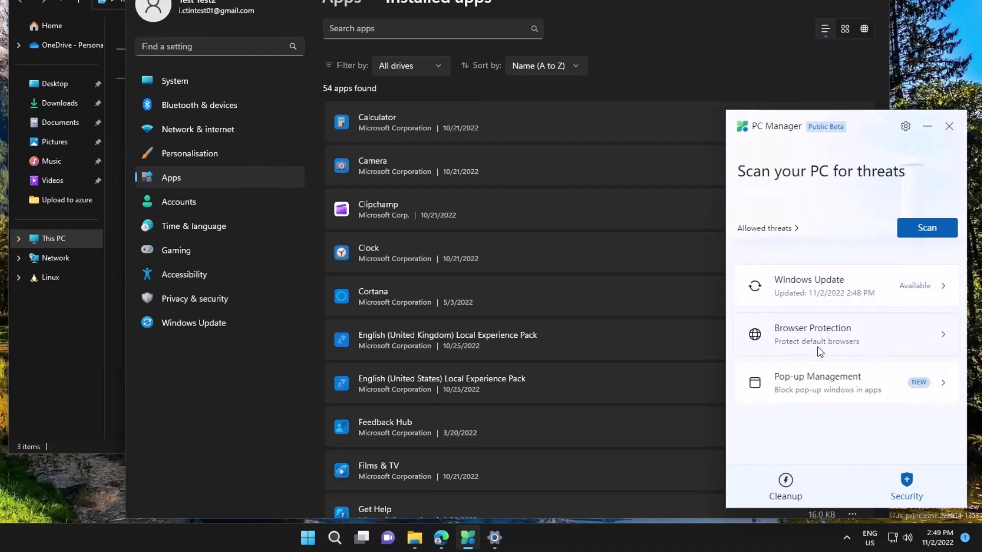
{"action": "left_click", "coordinate": [799, 288]}
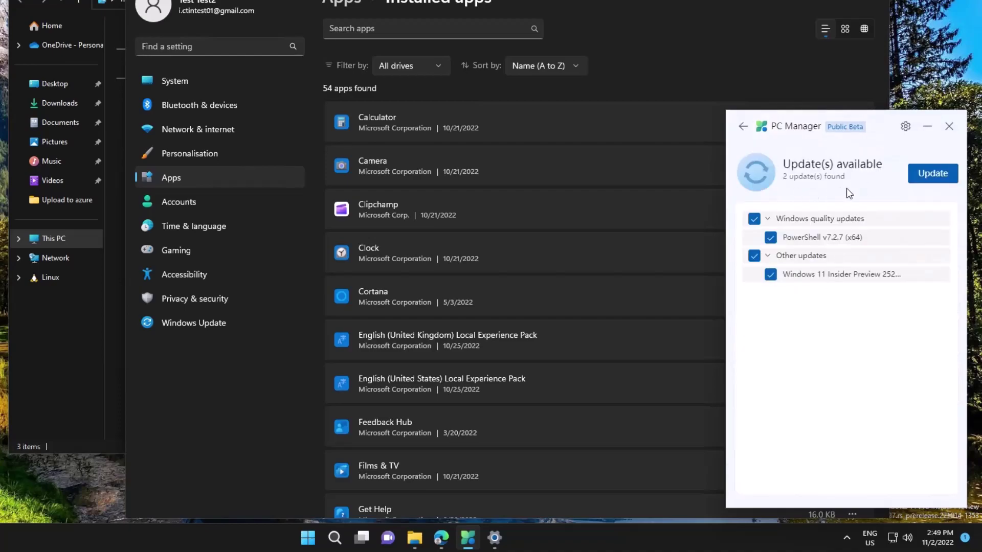
{"action": "left_click", "coordinate": [932, 179]}
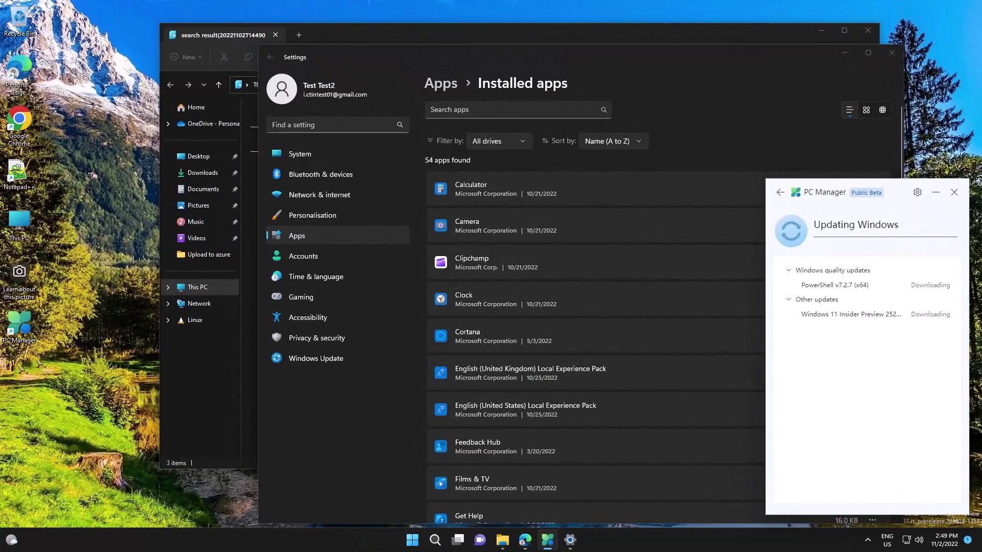
Turn pop-up blocking in apps on and back off, then check the Windows Update progress.
{"action": "left_click", "coordinate": [780, 192]}
{"action": "left_click", "coordinate": [839, 486]}
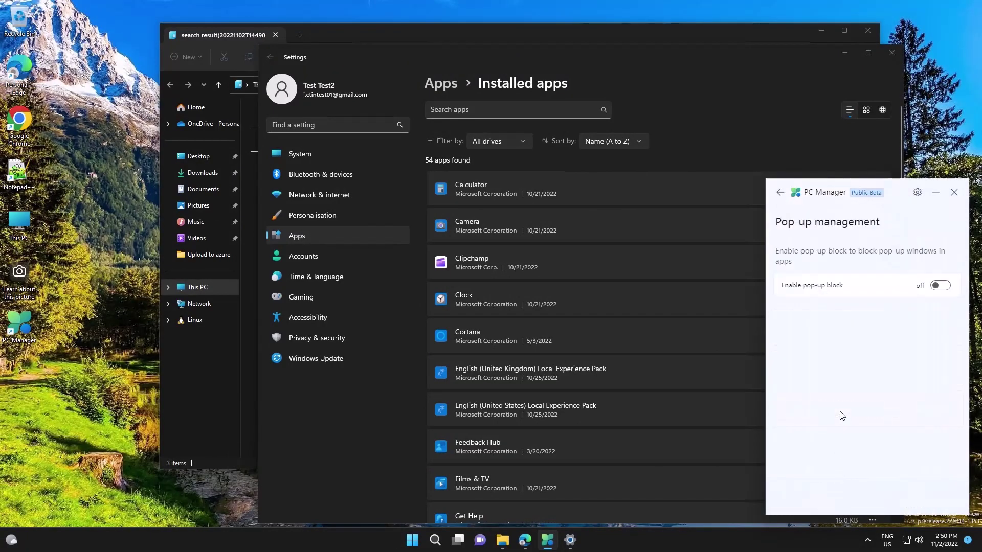
{"action": "left_click", "coordinate": [943, 285]}
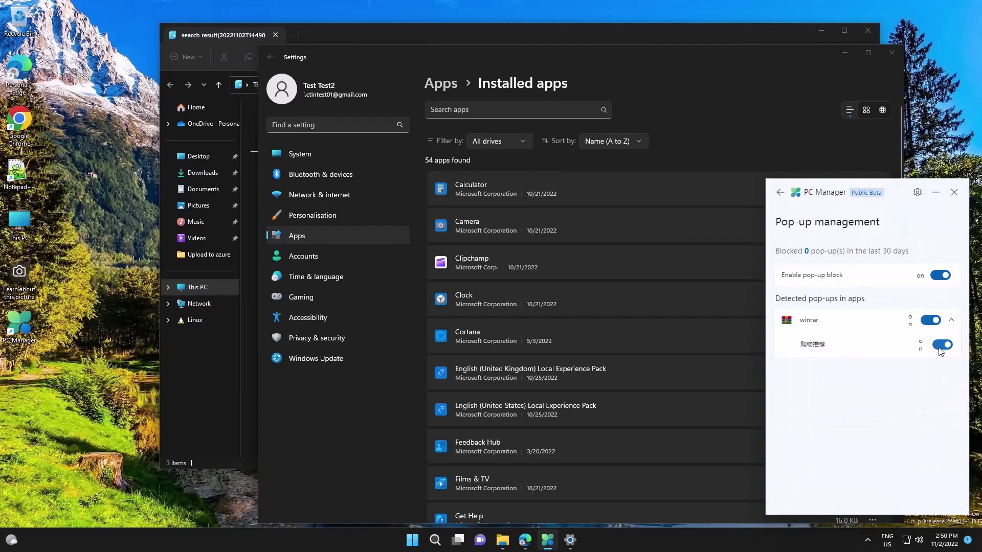
{"action": "left_click", "coordinate": [940, 275]}
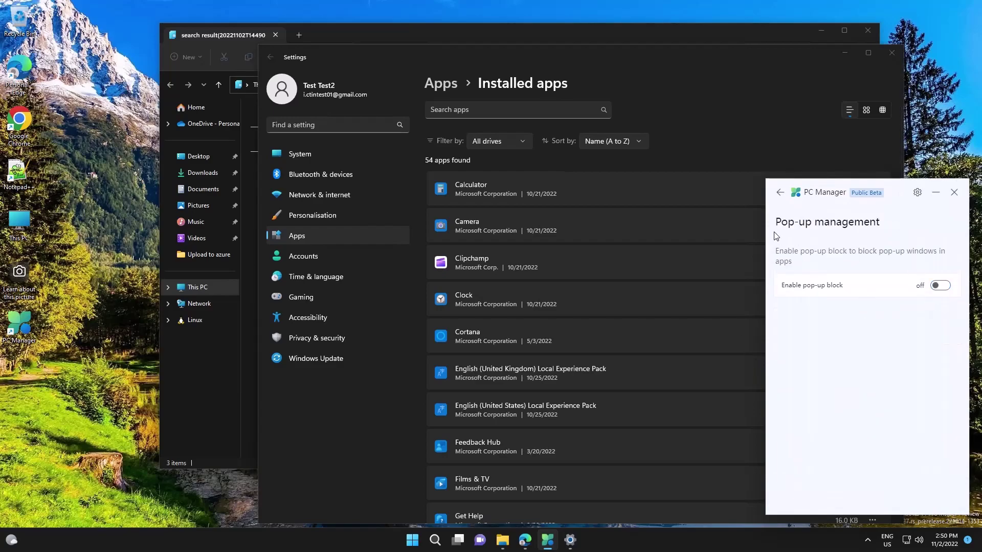
{"action": "left_click", "coordinate": [780, 192]}
{"action": "left_click", "coordinate": [840, 334]}
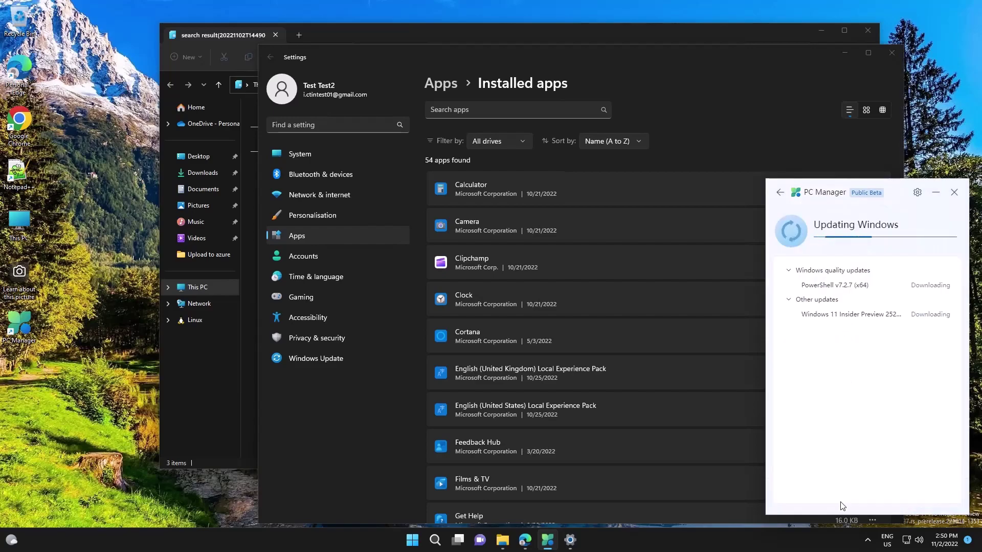